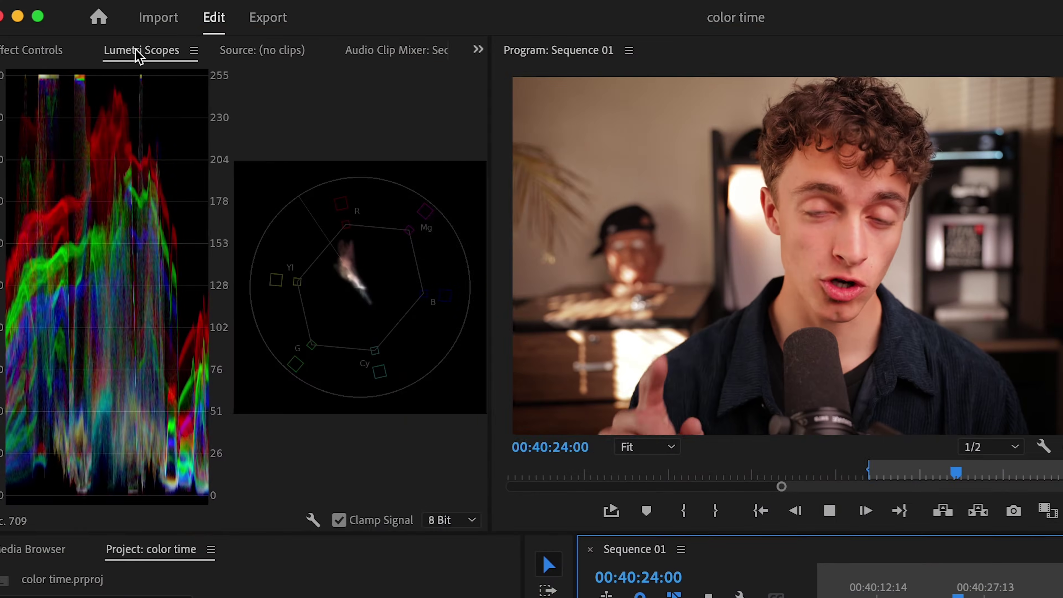
click(138, 53)
click(262, 51)
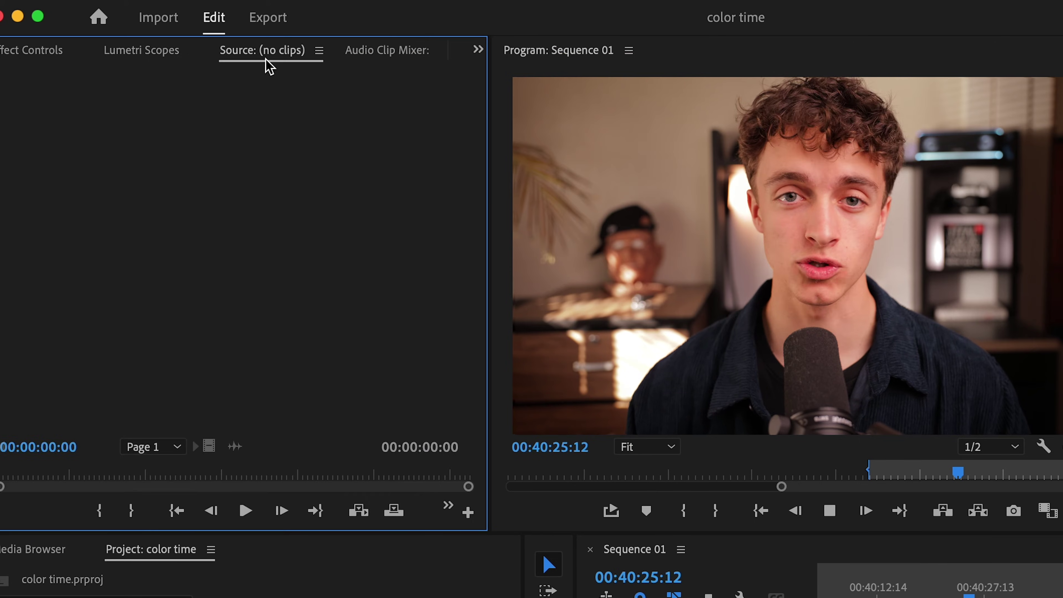
click(159, 59)
right_click(324, 140)
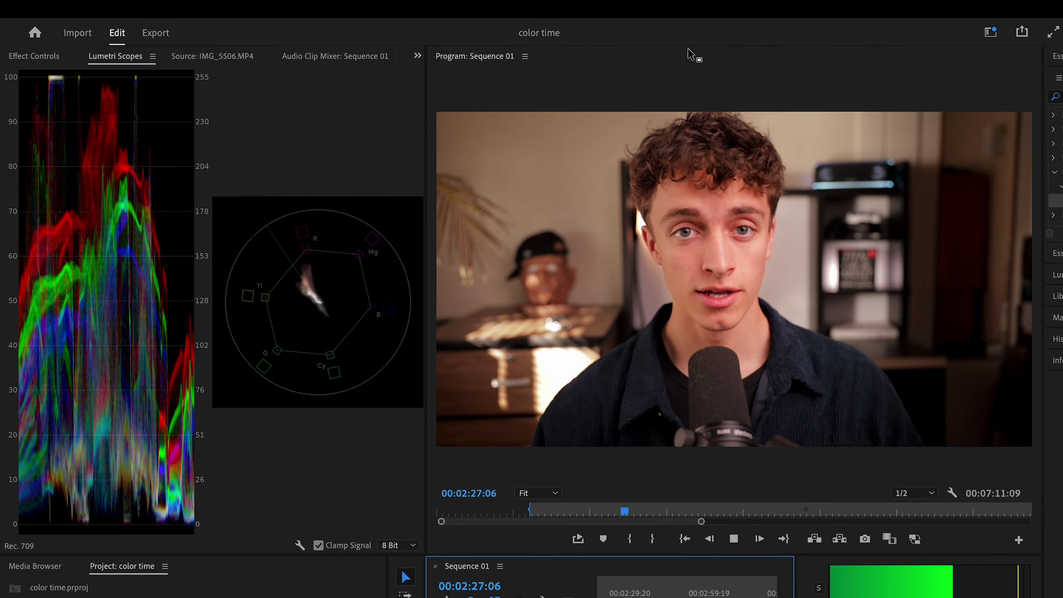
Step: Switch to a workspace whose right-hand panel stack includes Lumetri Color
click(637, 5)
mouse_move(670, 30)
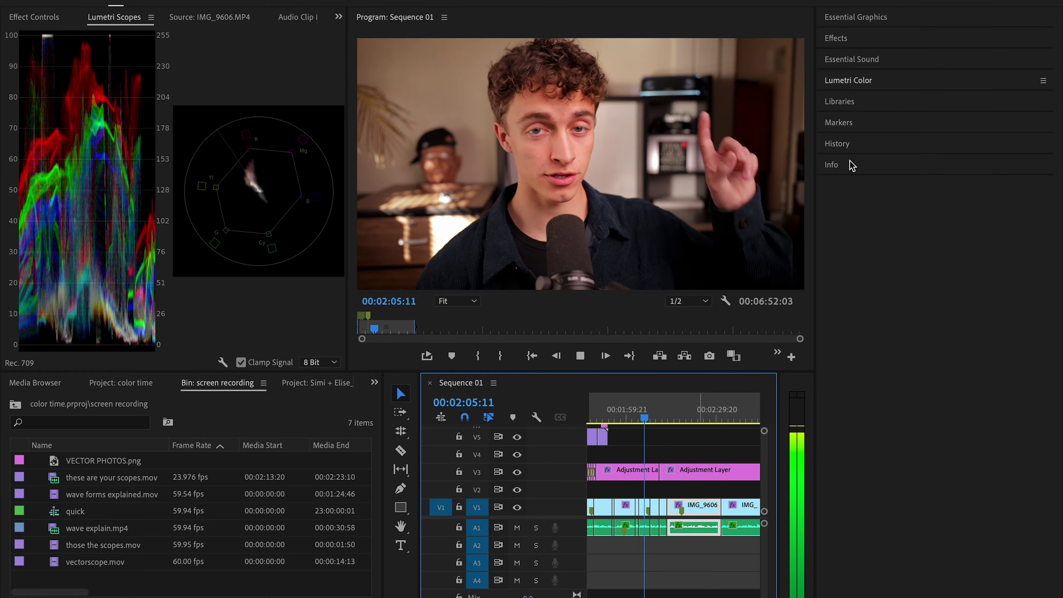
Step: Open the Lumetri Color controls and expand the Curves section
click(875, 82)
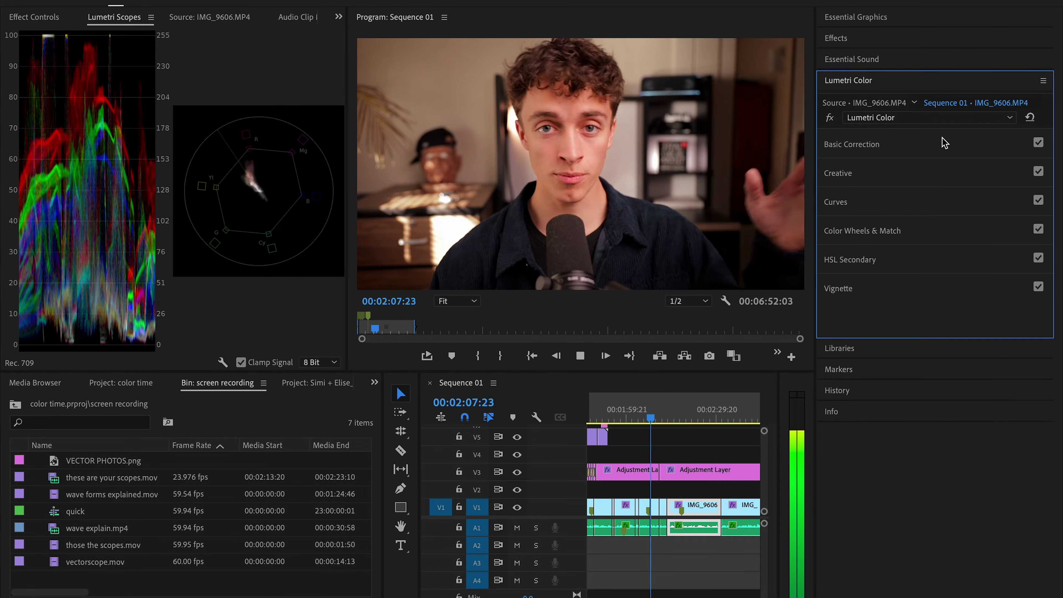
click(884, 209)
scroll(881, 241, down, 10)
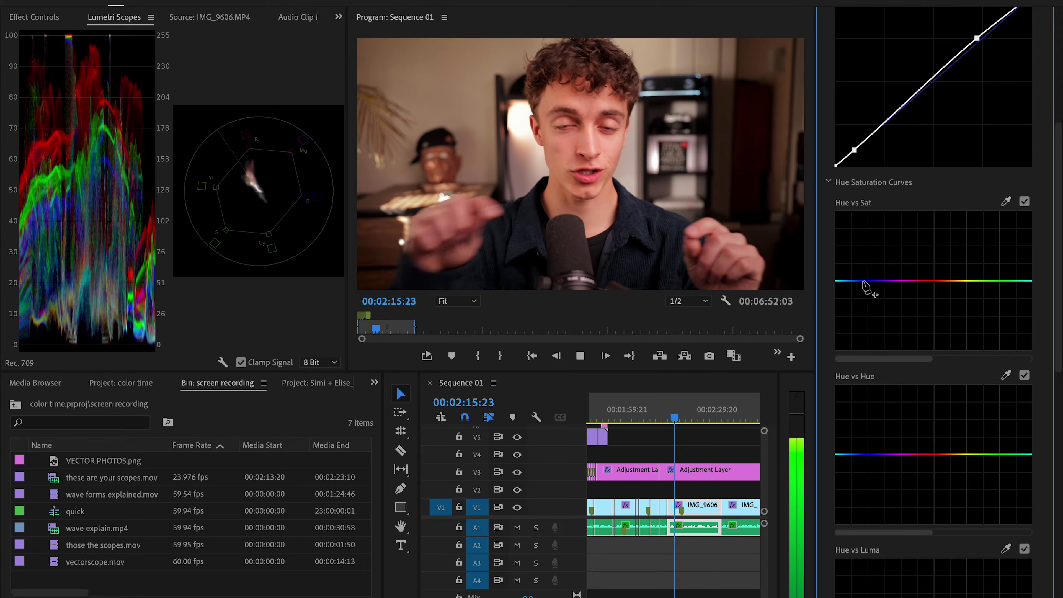
Step: Add test control points on the Hue vs Sat curve
drag(936, 281, 940, 331)
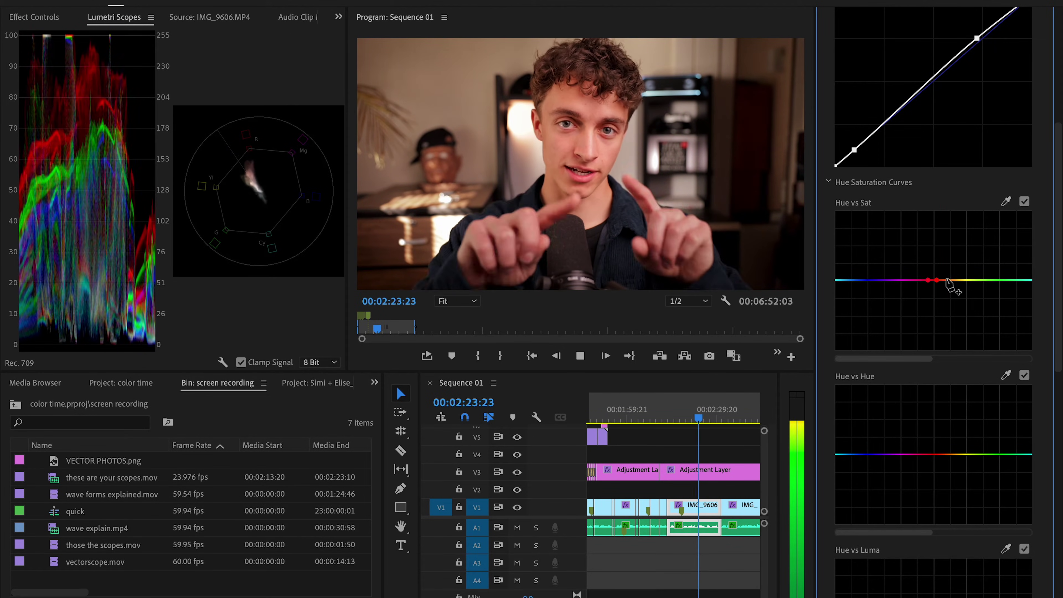
click(991, 280)
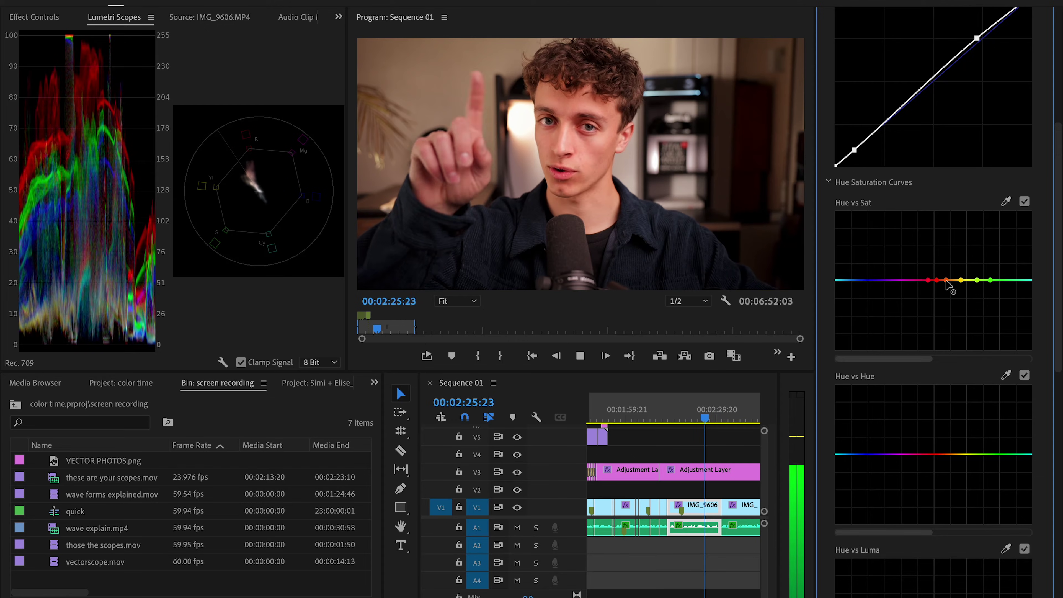
drag(946, 279, 948, 252)
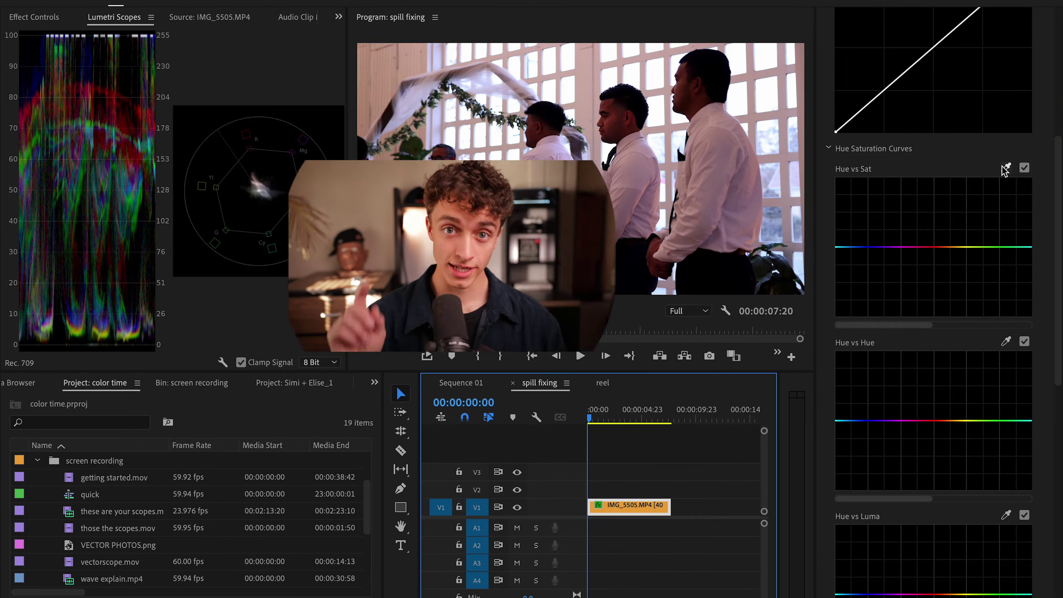
Step: Desaturate the blue-purple hues on Hue vs Sat, reshape the reds, and cool the Temperature
click(581, 155)
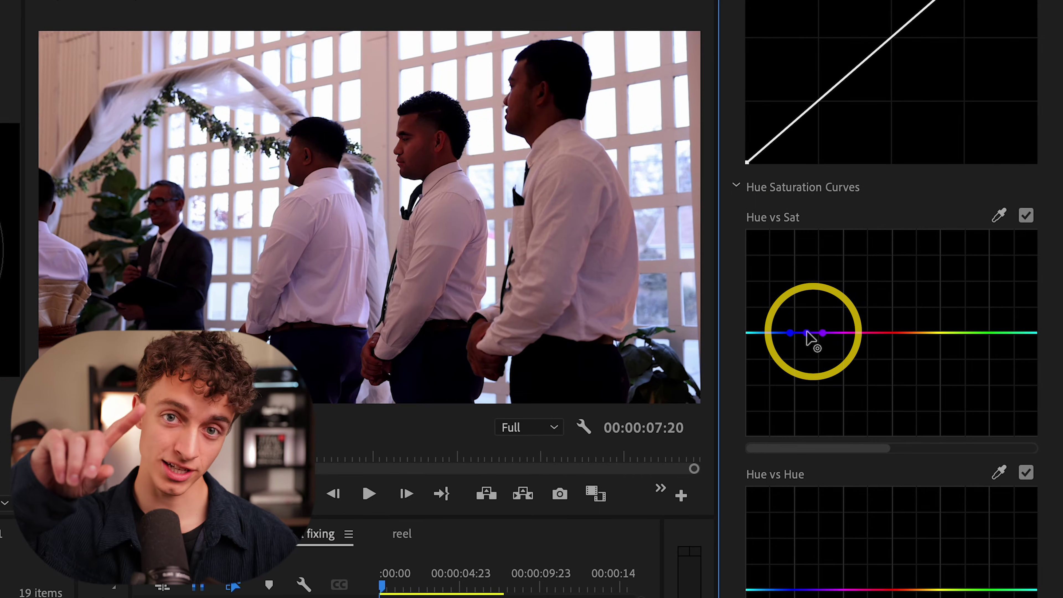
drag(809, 334, 809, 417)
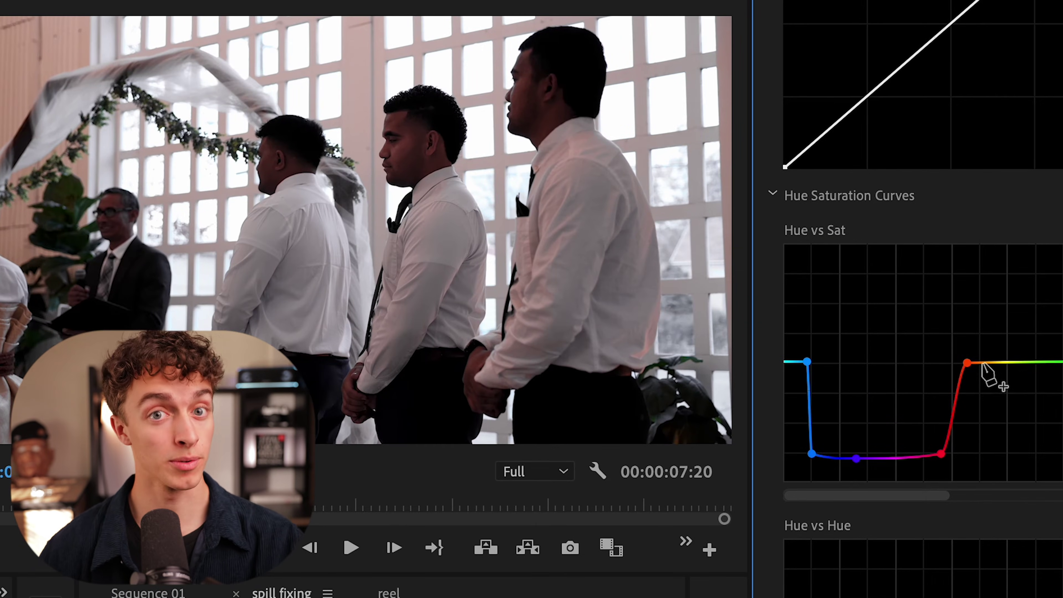
click(952, 247)
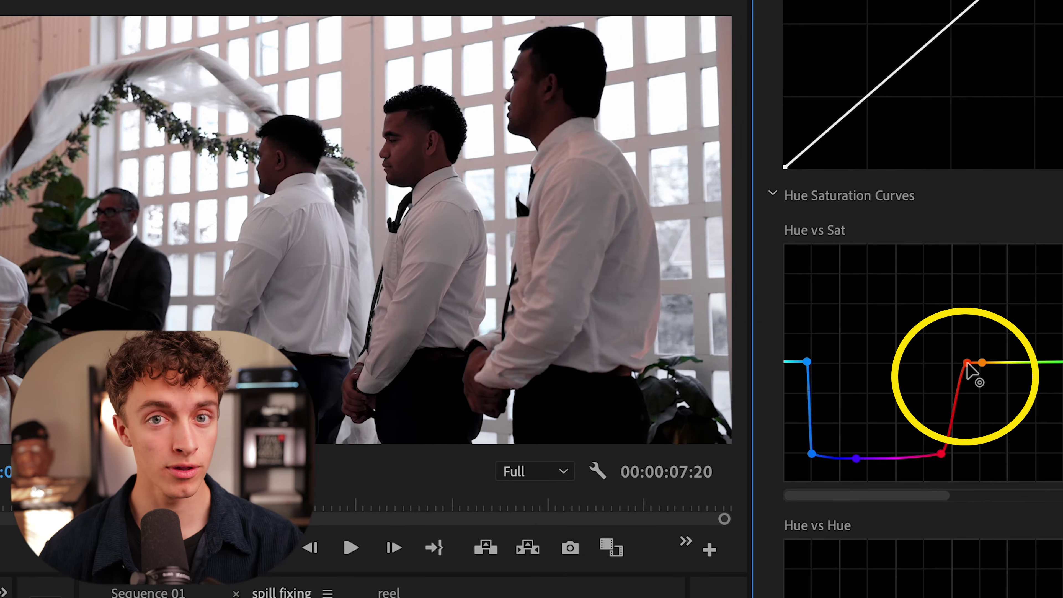
mouse_move(972, 404)
mouse_down()
mouse_move(982, 424)
mouse_move(959, 368)
mouse_up()
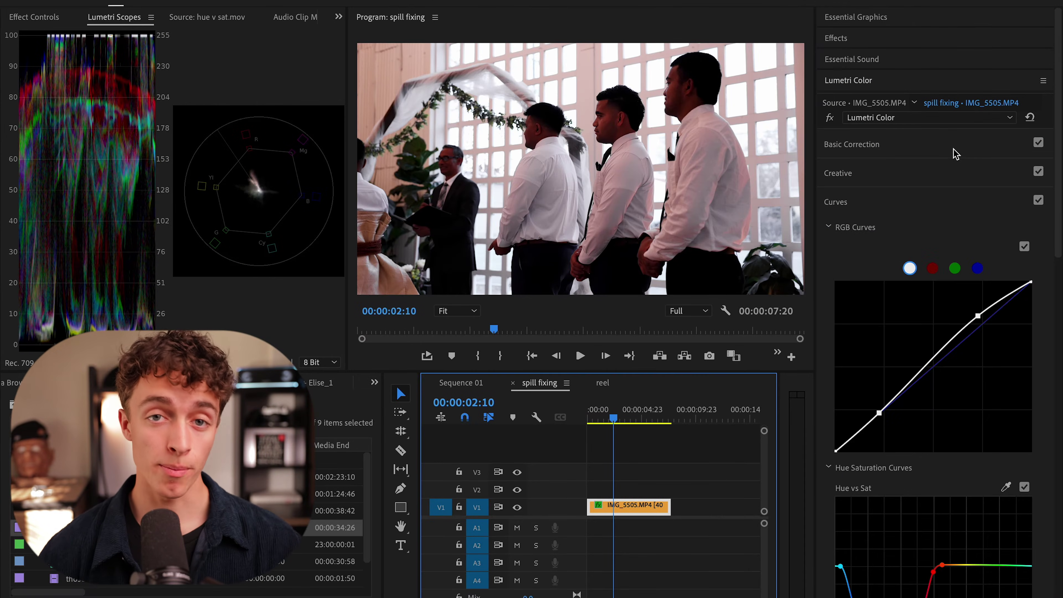
click(879, 144)
drag(957, 271, 944, 289)
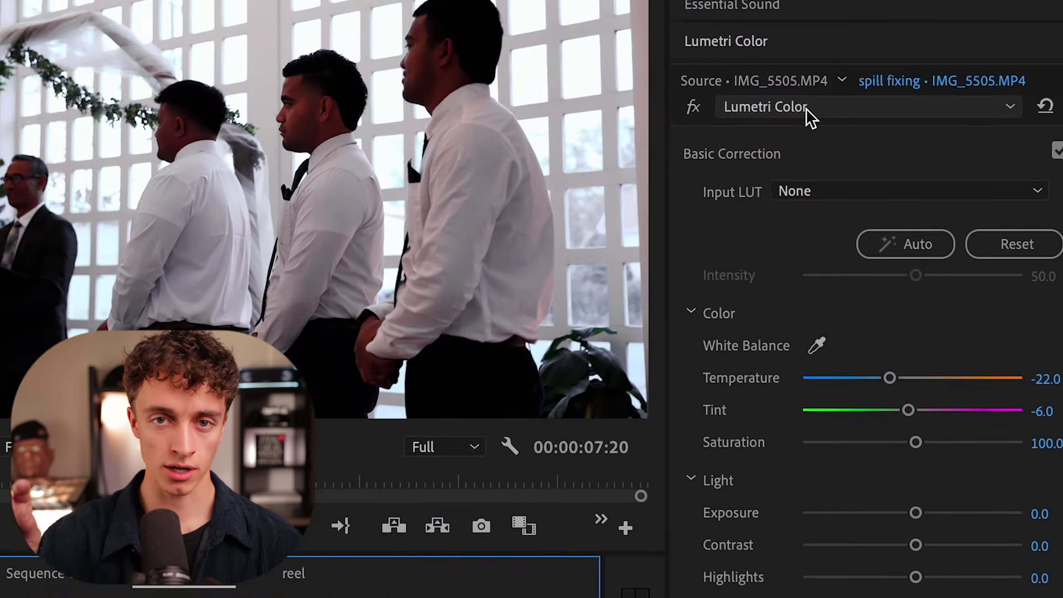
Step: Add a second Lumetri Color effect, rename it 'whatever you want', and expand HSL Secondary
click(942, 117)
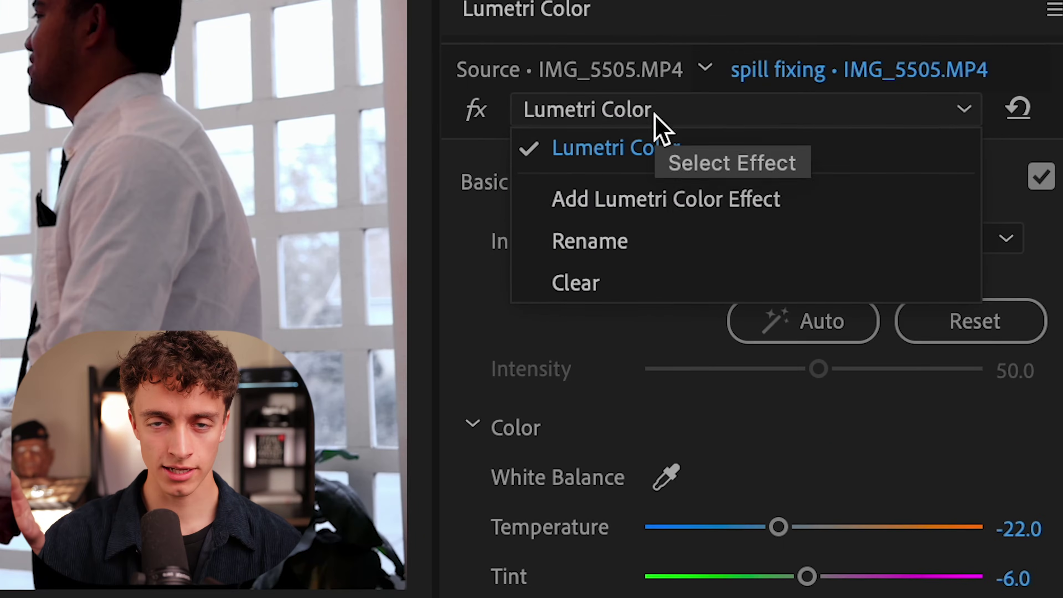
click(659, 197)
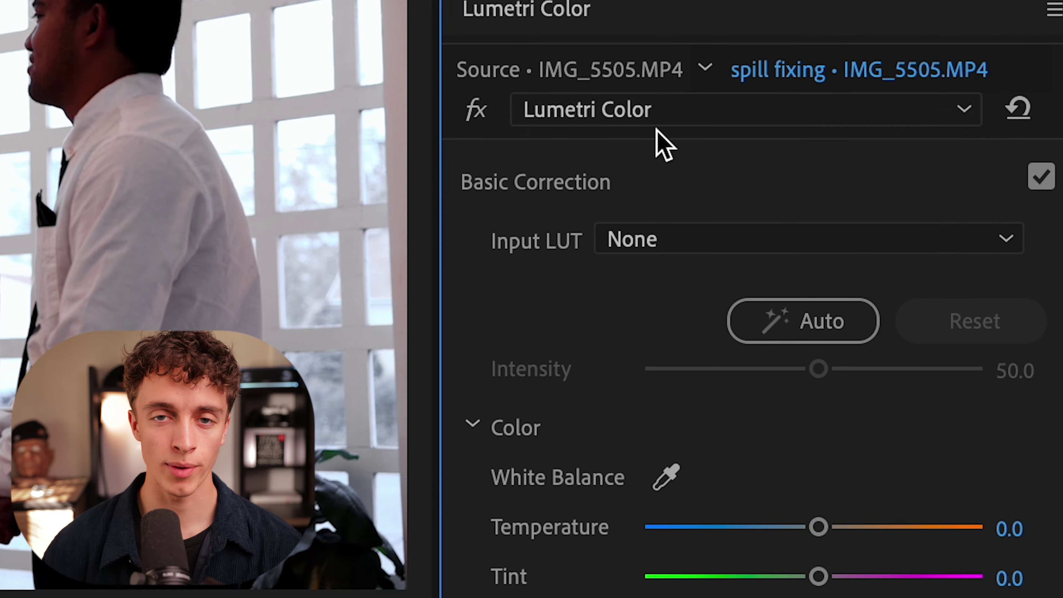
click(657, 110)
click(643, 283)
text(whater)
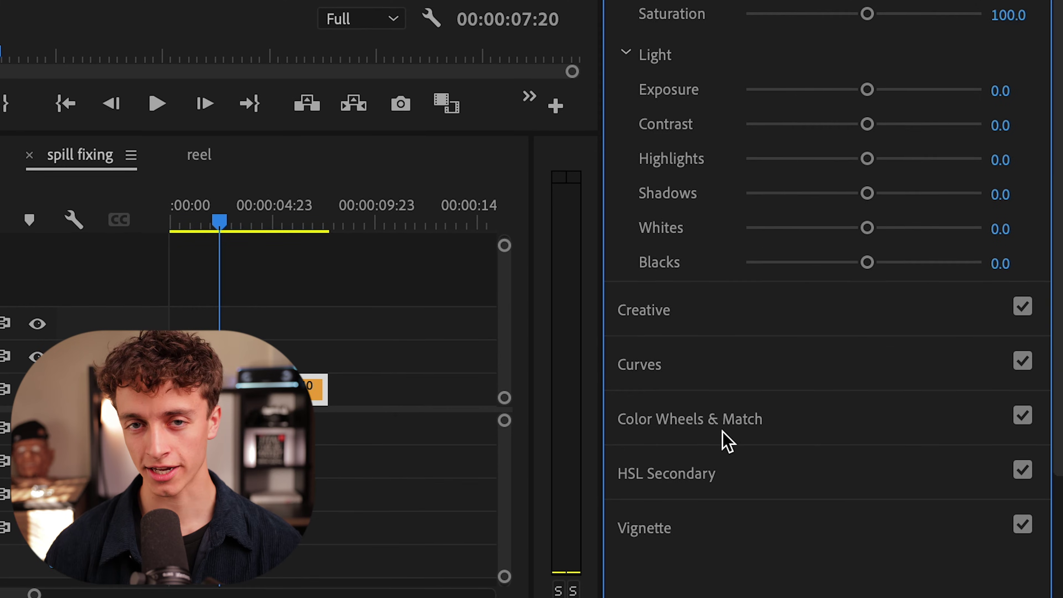
click(665, 472)
scroll(724, 439, down, 3)
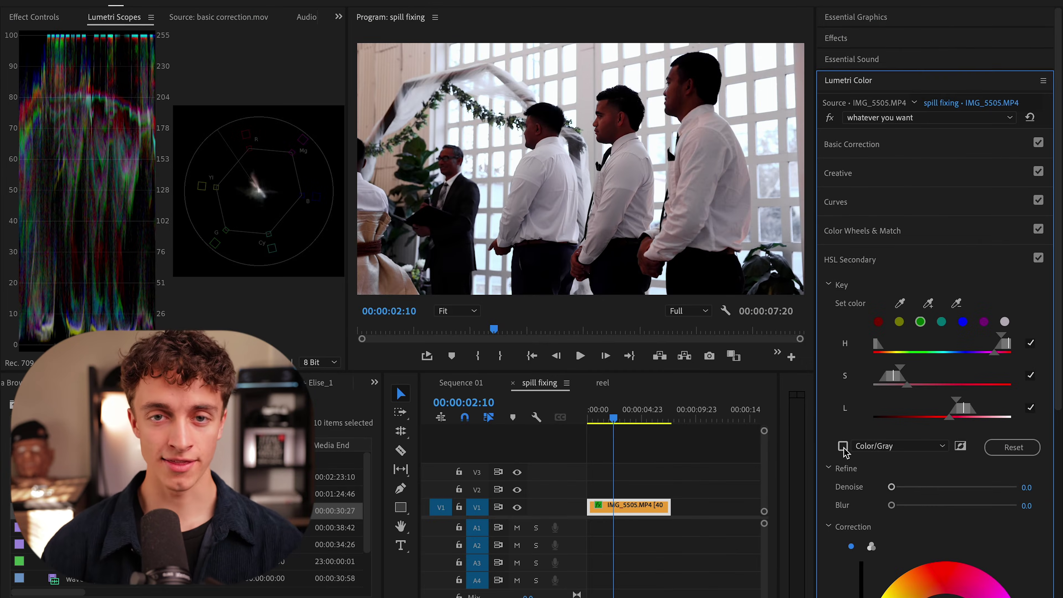
Step: Refine the HSL key's saturation range using the Color/Gray preview, then set Blur to 7.7
click(843, 447)
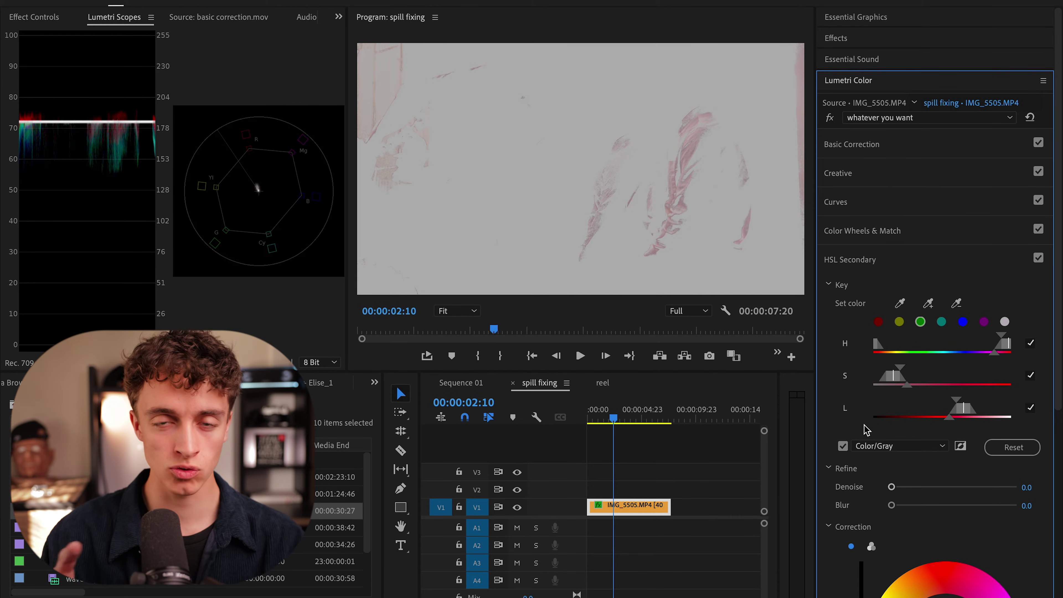
drag(902, 372, 945, 401)
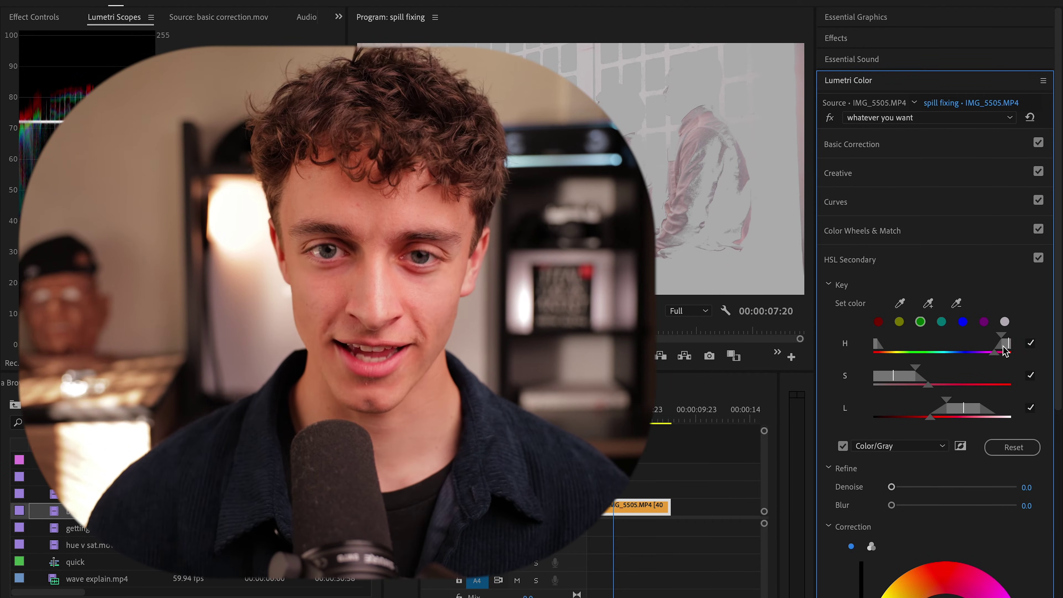
scroll(884, 394, down, 5)
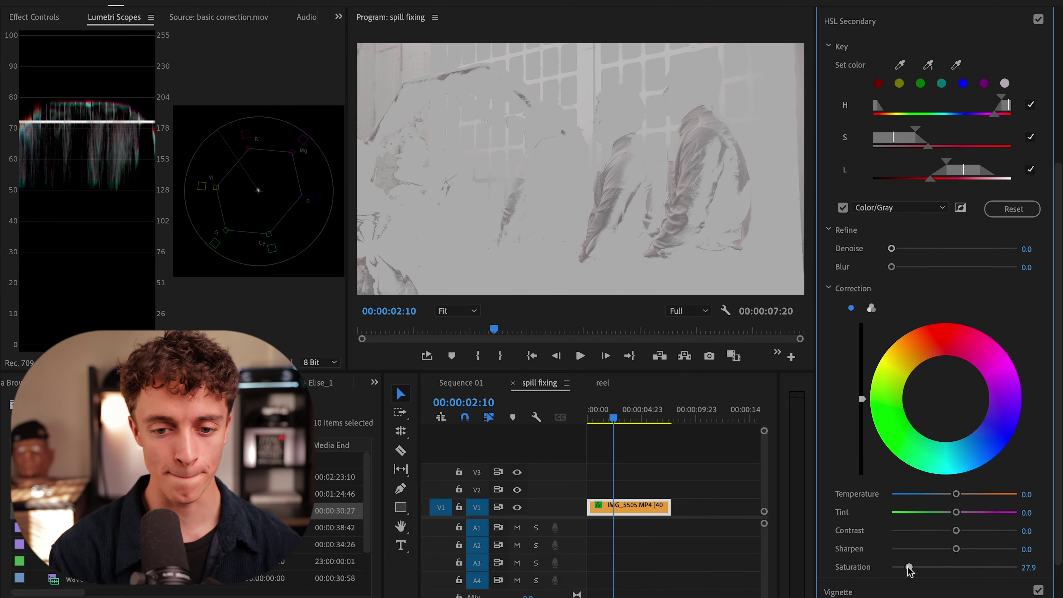
click(843, 208)
scroll(942, 340, up, 3)
drag(892, 364, 924, 365)
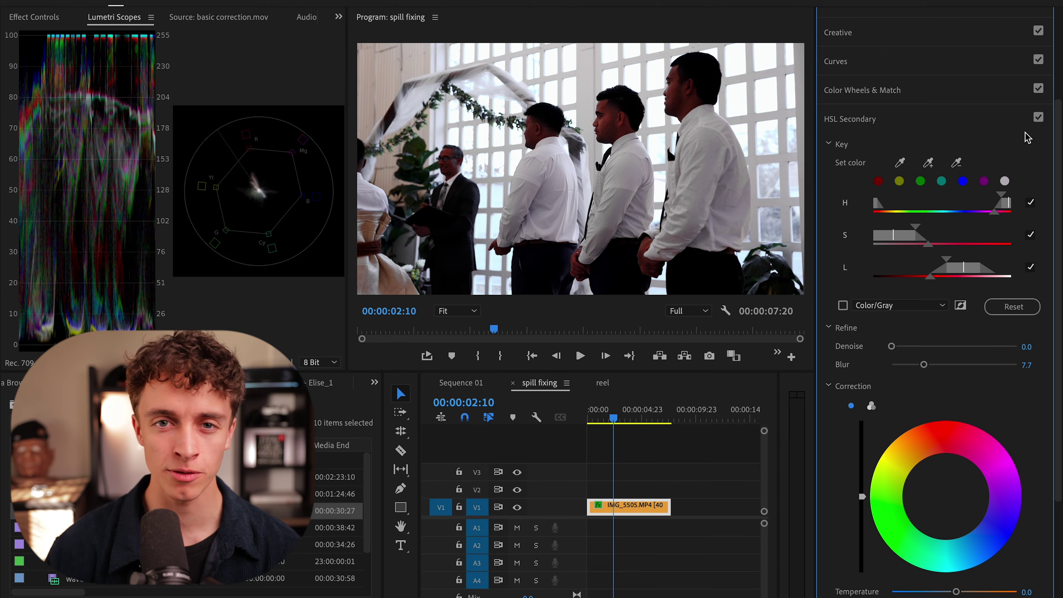